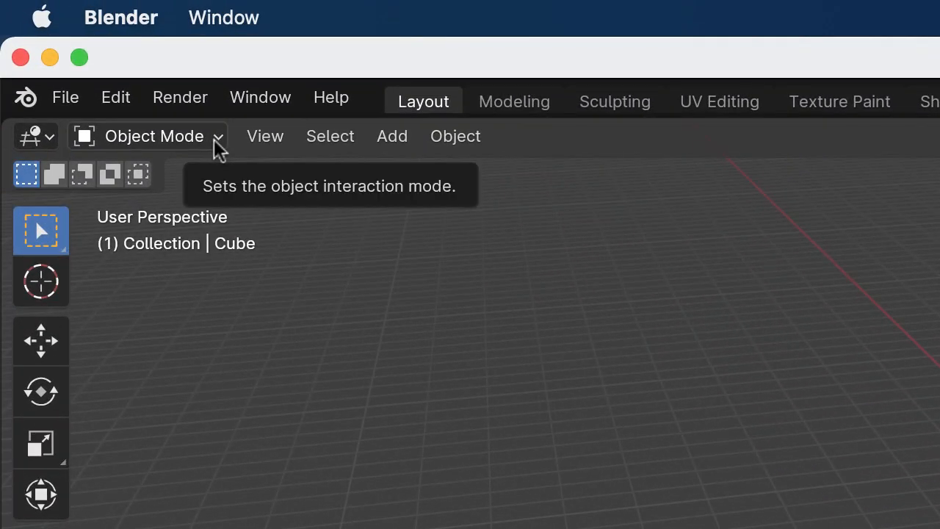
Switch the cube to Edit Mode and clear the selection of its geometry.
{"action": "left_click", "coordinate": [217, 137]}
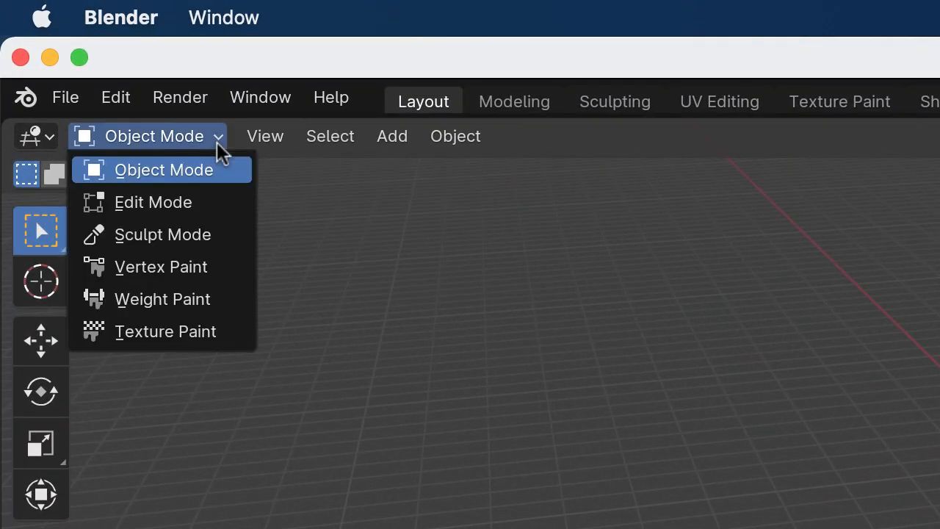
{"action": "left_click", "coordinate": [200, 201]}
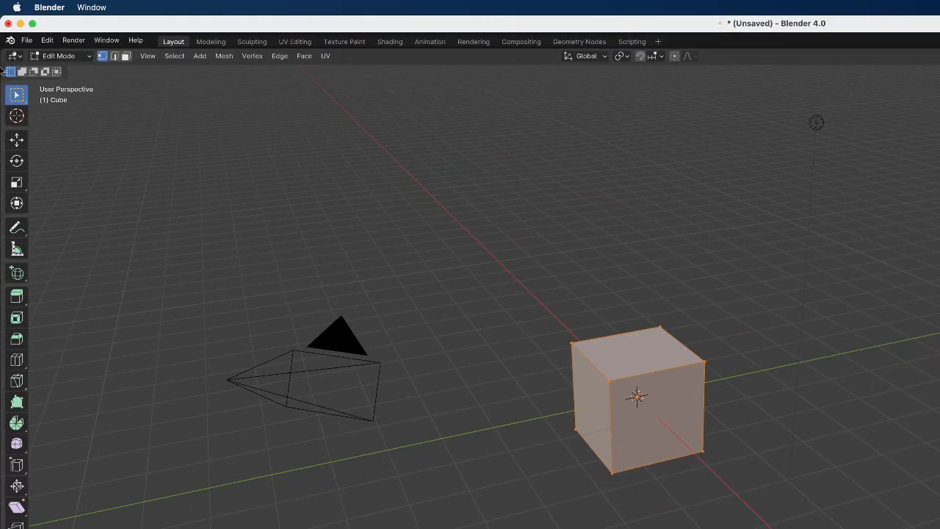
{"action": "left_click", "coordinate": [596, 274]}
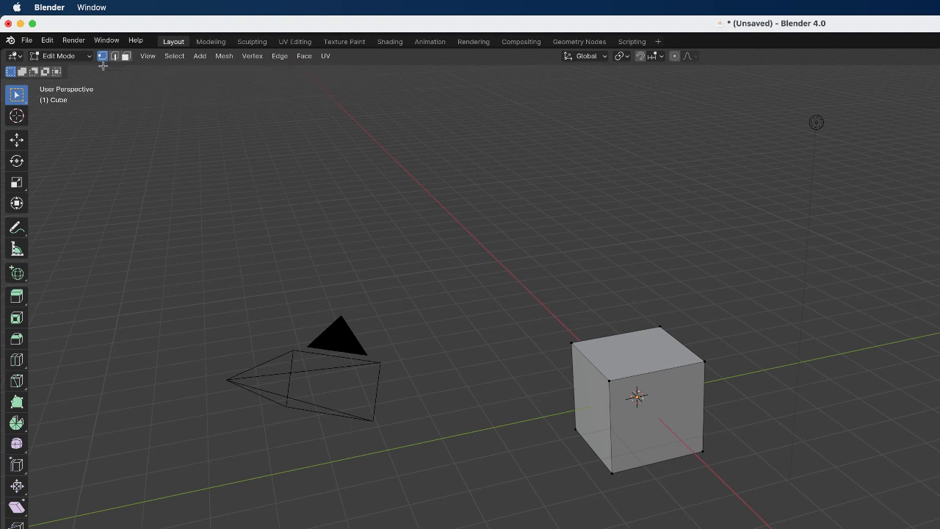
Move the cube's top vertex nearest the camera object upward along Z, and undo the move.
{"action": "left_click", "coordinate": [579, 351]}
{"action": "left_click", "coordinate": [17, 140]}
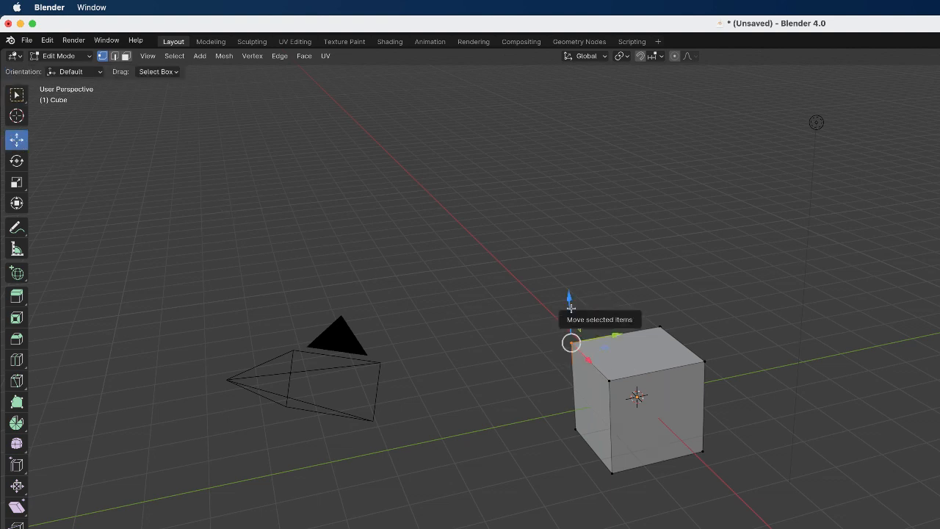
{"action": "left_click_drag", "start_coordinate": [569, 301], "coordinate": [539, 311]}
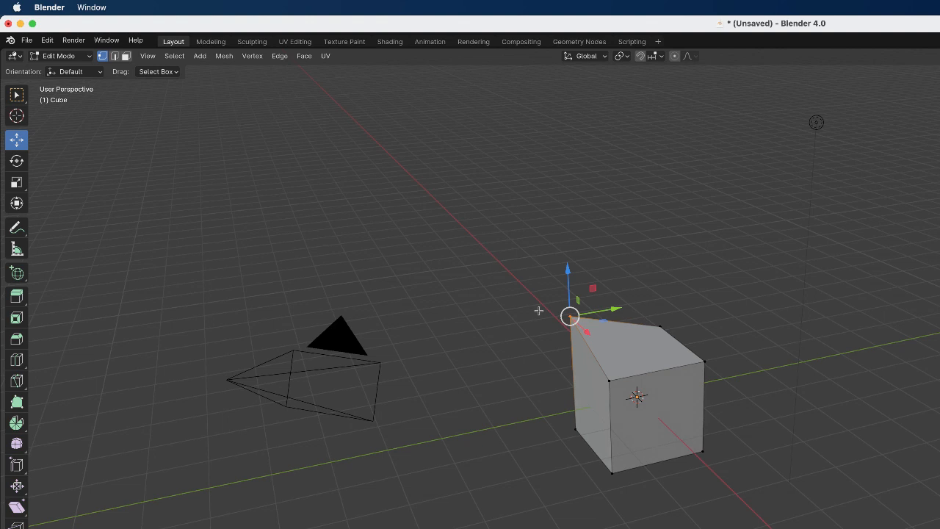
{"action": "key", "text": "super+z"}
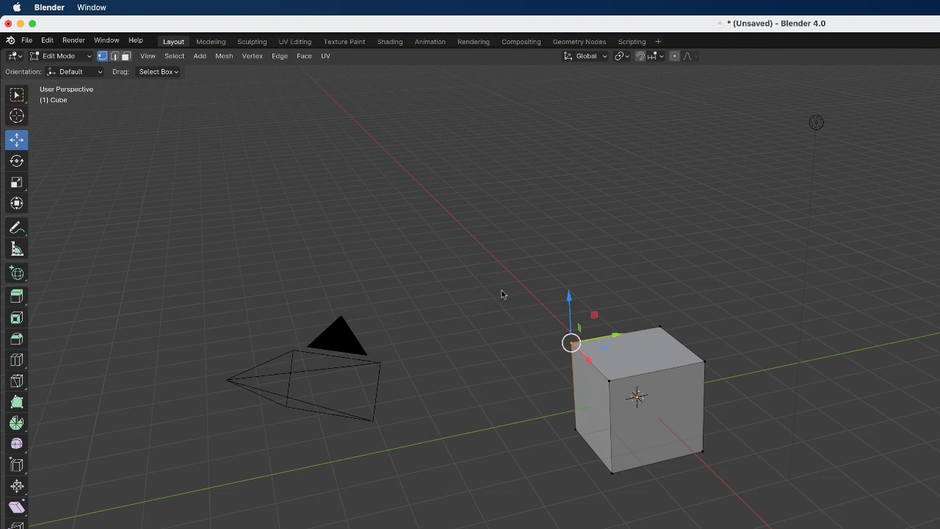
Box-select the two vertices of the cube's top edge facing the camera object, raise them along Z, and undo the move.
{"action": "left_click", "coordinate": [527, 269]}
{"action": "left_click_drag", "start_coordinate": [527, 279], "coordinate": [629, 398]}
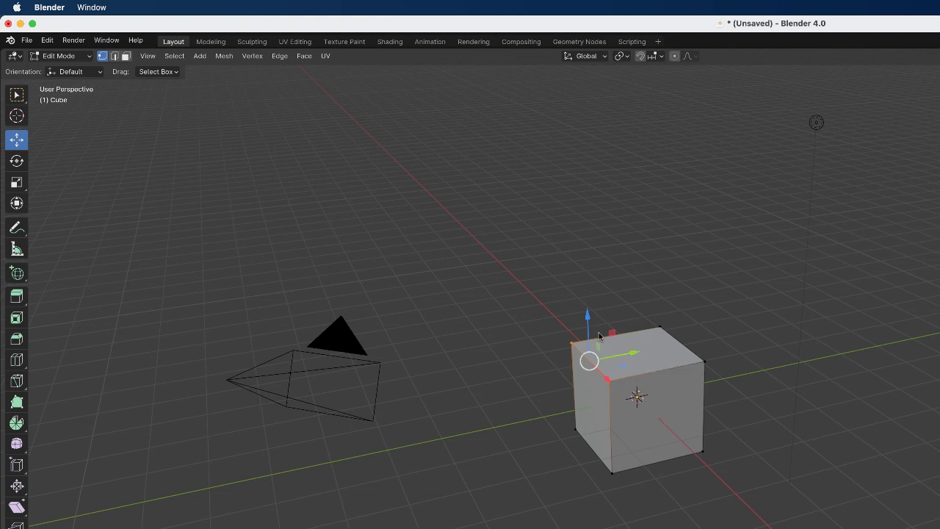
{"action": "left_click_drag", "start_coordinate": [588, 316], "coordinate": [608, 295]}
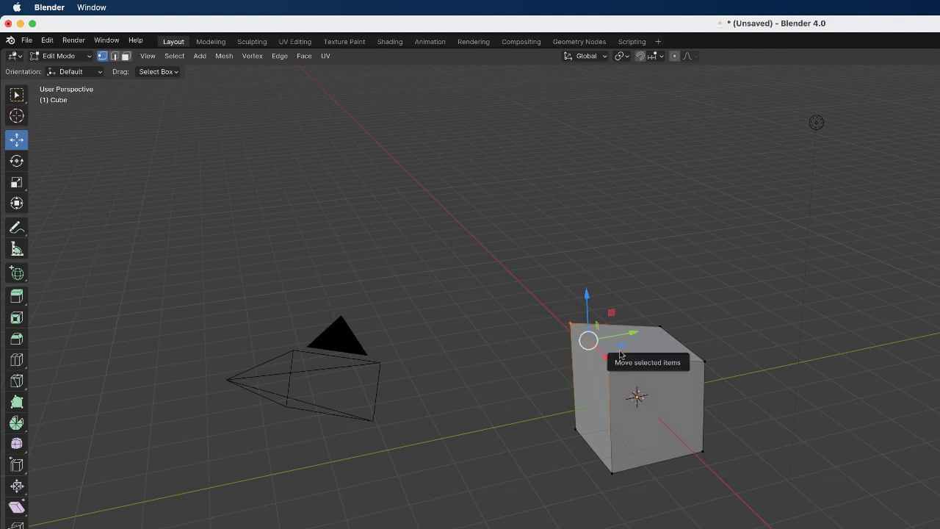
{"action": "key", "text": "super+z"}
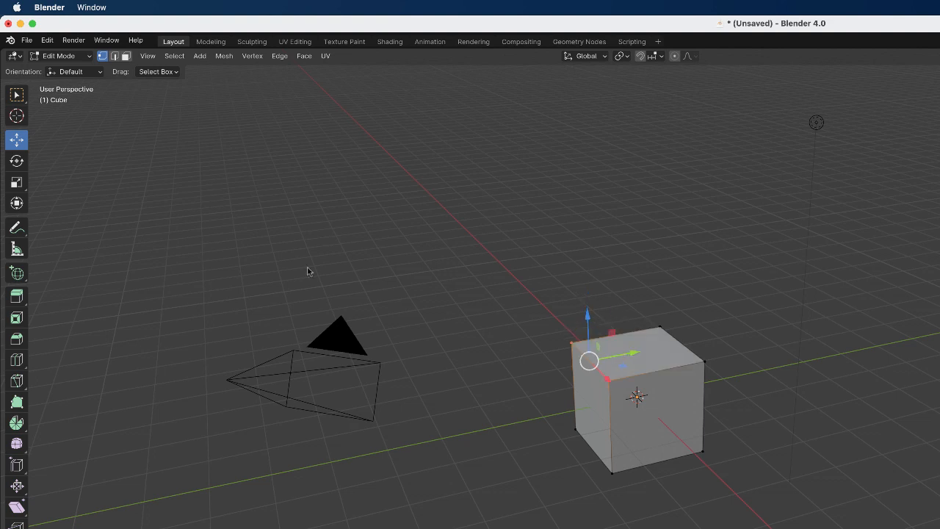
Rotate the two selected top vertices about the Y axis with the Rotate tool, and undo the rotation.
{"action": "left_click", "coordinate": [17, 162]}
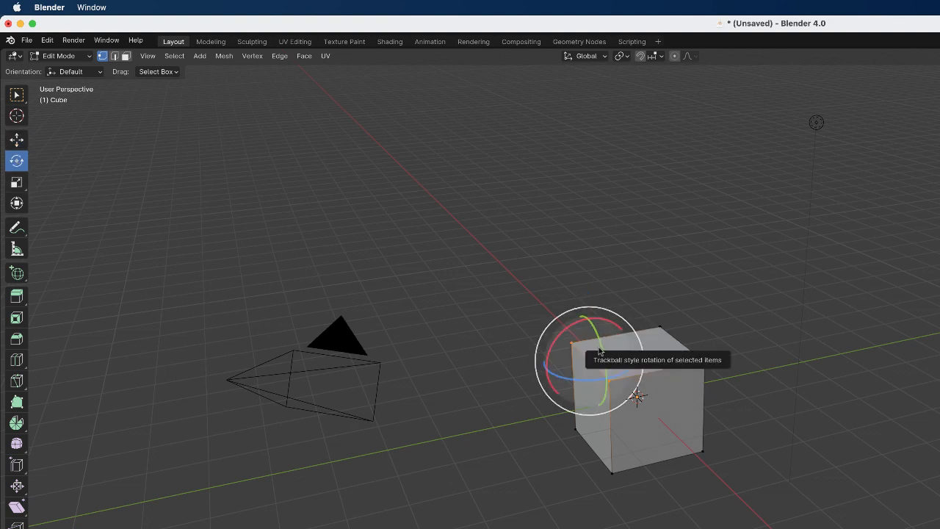
{"action": "left_click_drag", "start_coordinate": [600, 344], "coordinate": [650, 353]}
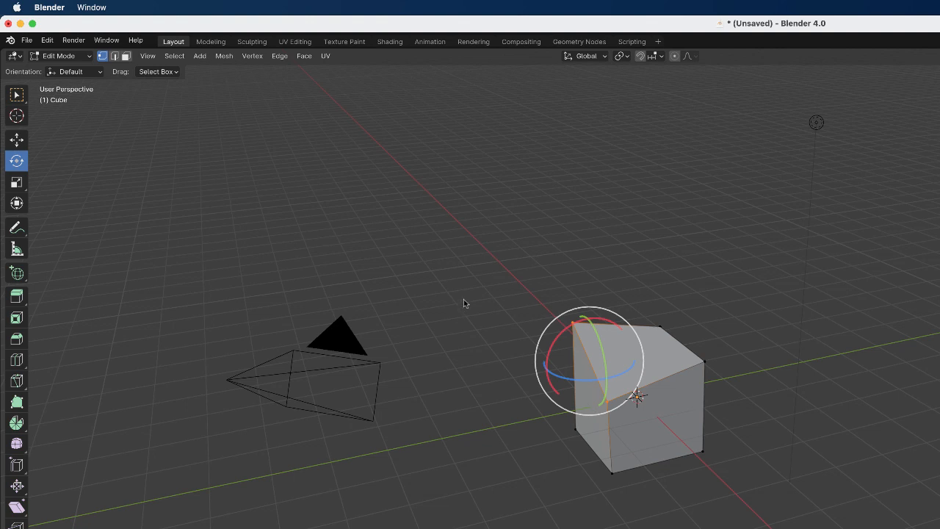
{"action": "key", "text": "super+z"}
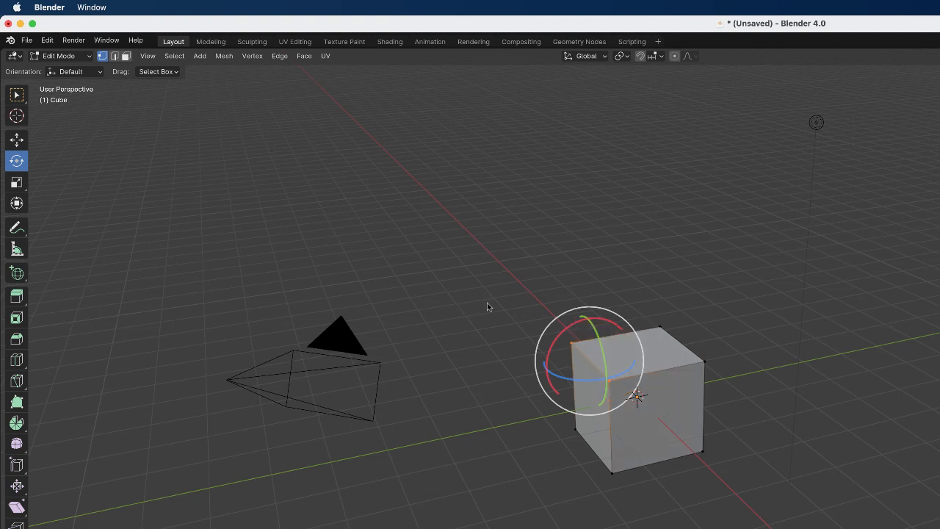
In edge select mode, select the three edges meeting at the near top corner, scale them along Y, and undo back to two selected edges.
{"action": "left_click", "coordinate": [114, 56]}
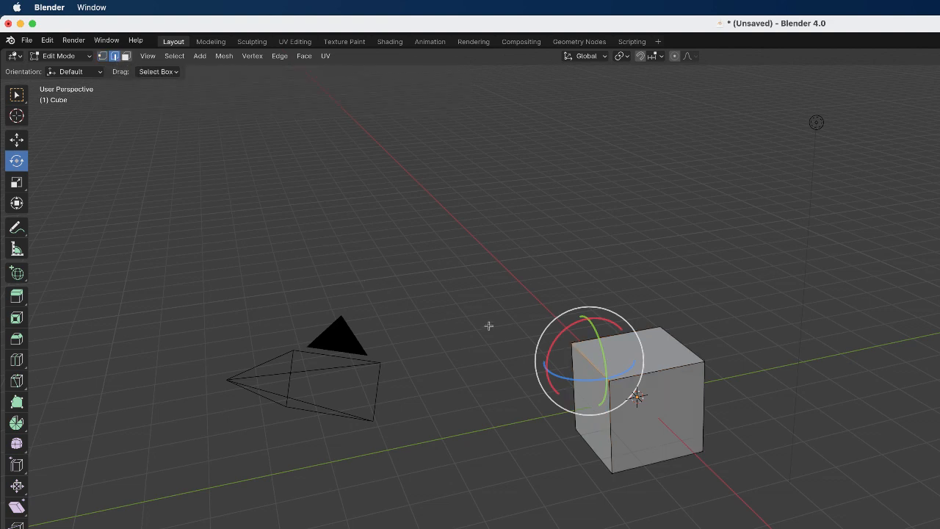
{"action": "left_click", "coordinate": [18, 97]}
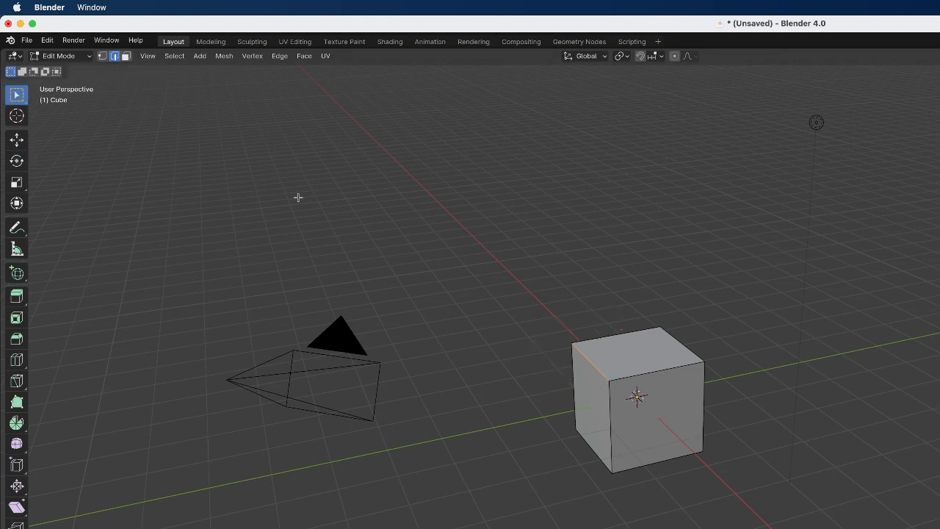
{"action": "left_click", "coordinate": [650, 376]}
{"action": "left_click", "coordinate": [594, 366], "text": "shift"}
{"action": "left_click", "coordinate": [611, 420], "text": "shift"}
{"action": "left_click", "coordinate": [16, 182]}
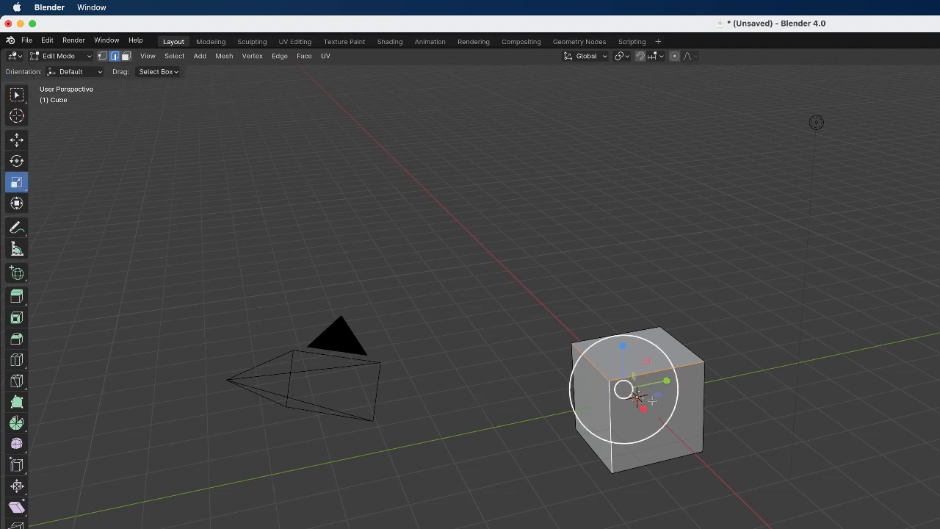
{"action": "left_click_drag", "start_coordinate": [667, 382], "coordinate": [642, 389]}
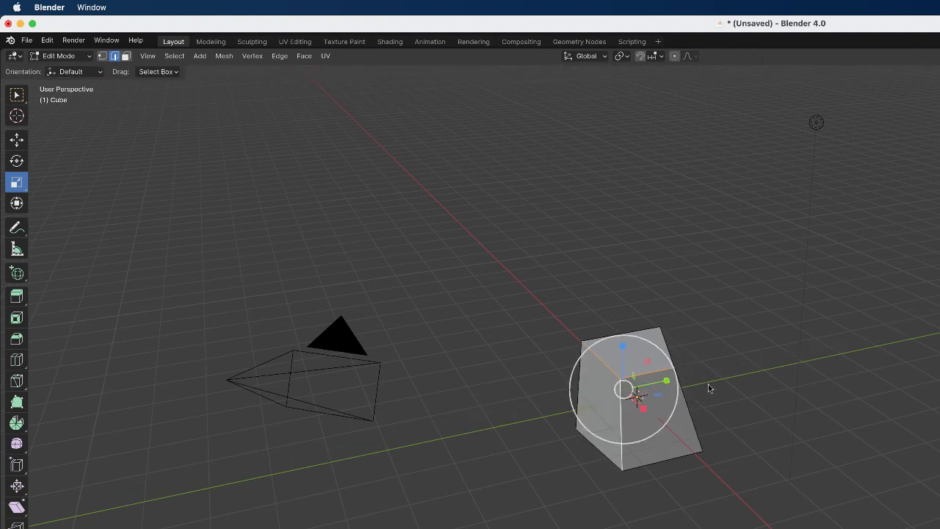
{"action": "key", "text": "super+z"}
{"action": "key", "text": "super+z"}
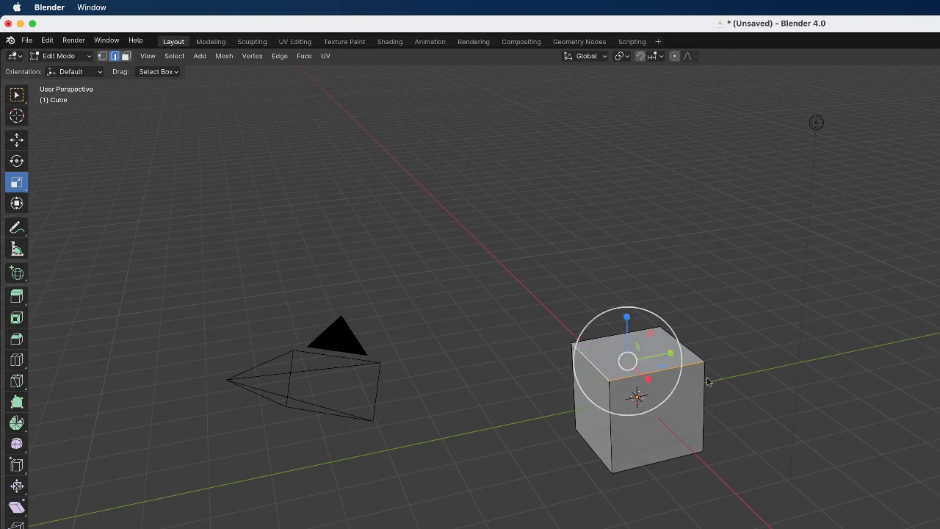
Select the cube's front face in face select mode and rotate it about the X axis.
{"action": "left_click", "coordinate": [17, 140]}
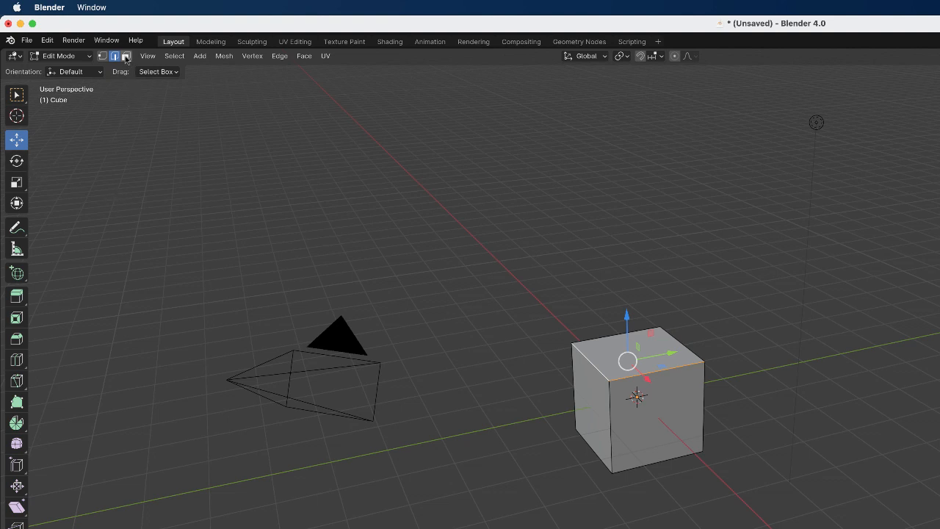
{"action": "left_click", "coordinate": [16, 95]}
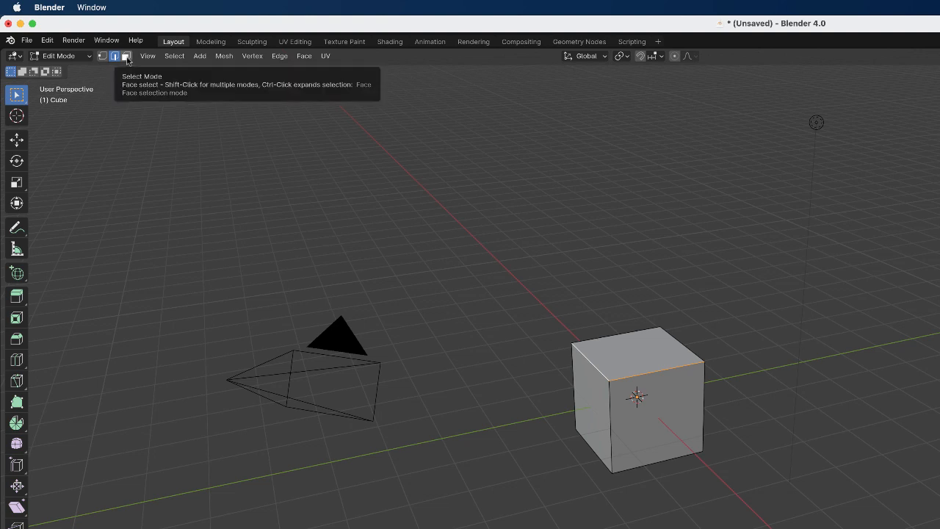
{"action": "left_click", "coordinate": [127, 56]}
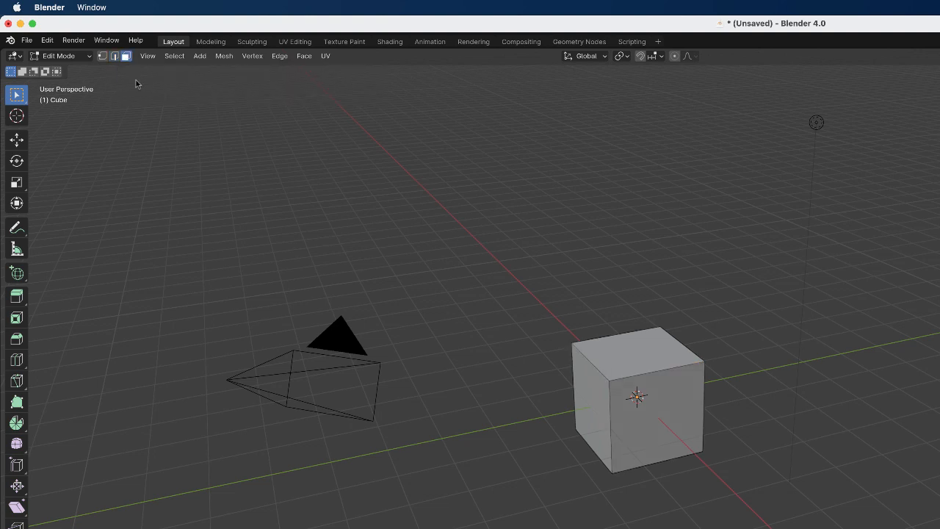
{"action": "left_click", "coordinate": [659, 417]}
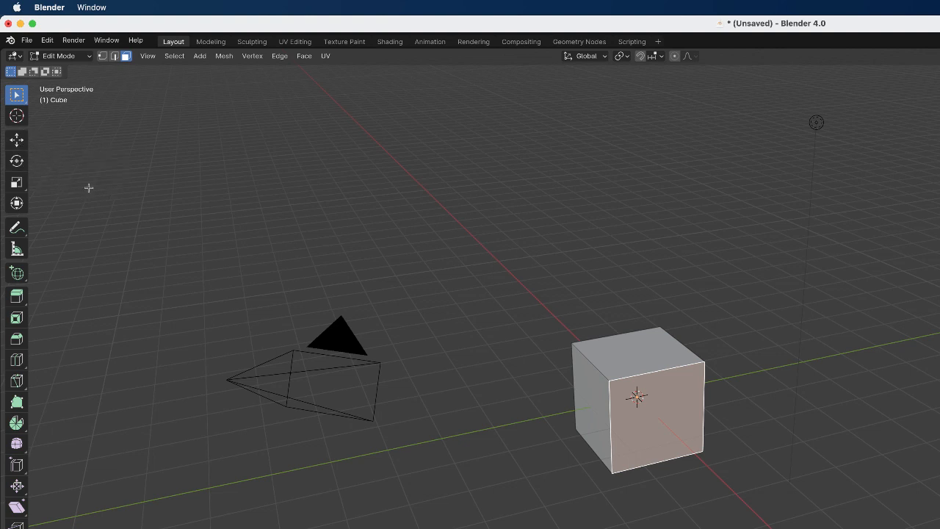
{"action": "left_click", "coordinate": [17, 161]}
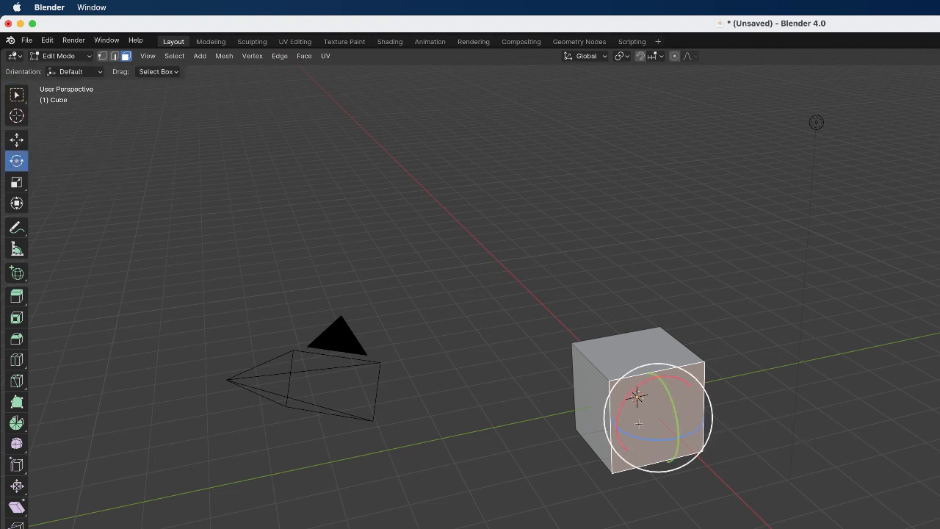
{"action": "mouse_move", "coordinate": [624, 407]}
{"action": "left_mouse_down"}
{"action": "mouse_move", "coordinate": [622, 419]}
{"action": "mouse_move", "coordinate": [615, 398]}
{"action": "left_mouse_up"}
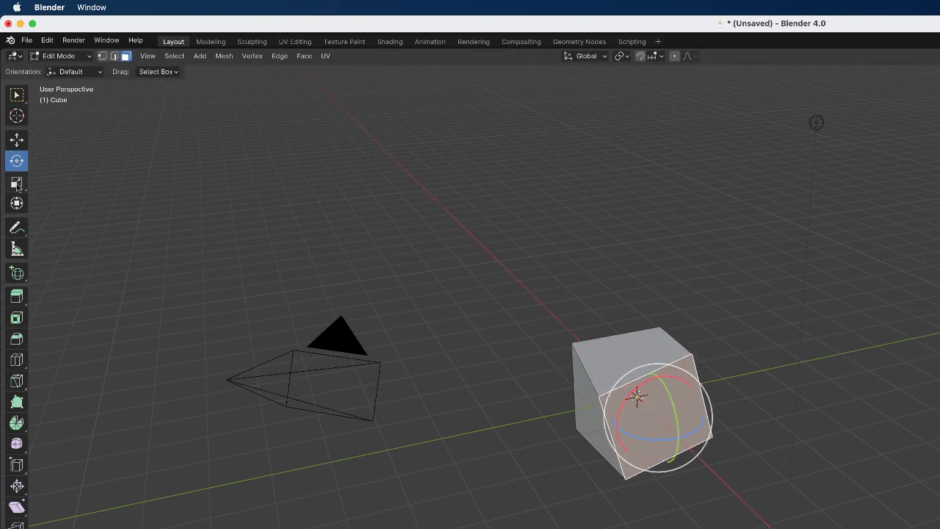
Scale the front face down along the Y axis, and undo both the scaling and the preceding rotation.
{"action": "left_click", "coordinate": [17, 182]}
{"action": "left_click_drag", "start_coordinate": [700, 408], "coordinate": [675, 413]}
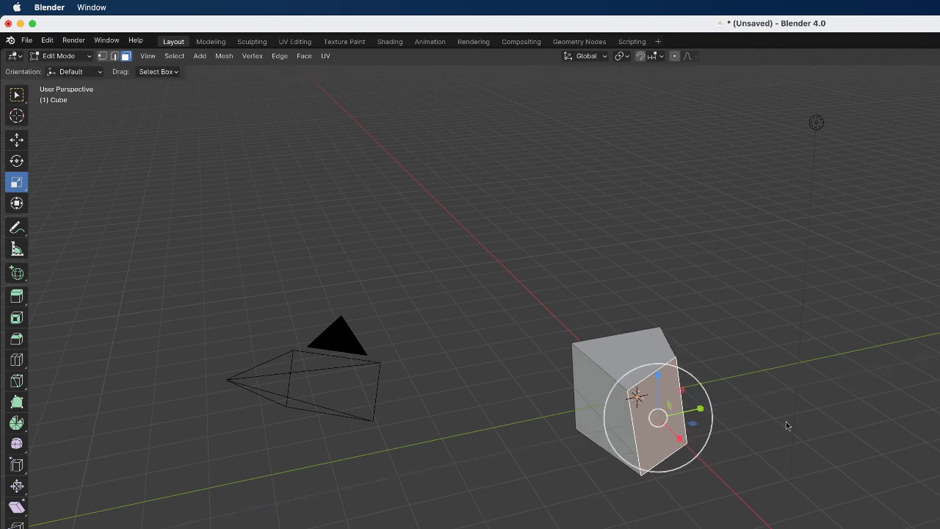
{"action": "key", "text": "ctrl+z"}
{"action": "key", "text": "ctrl+z"}
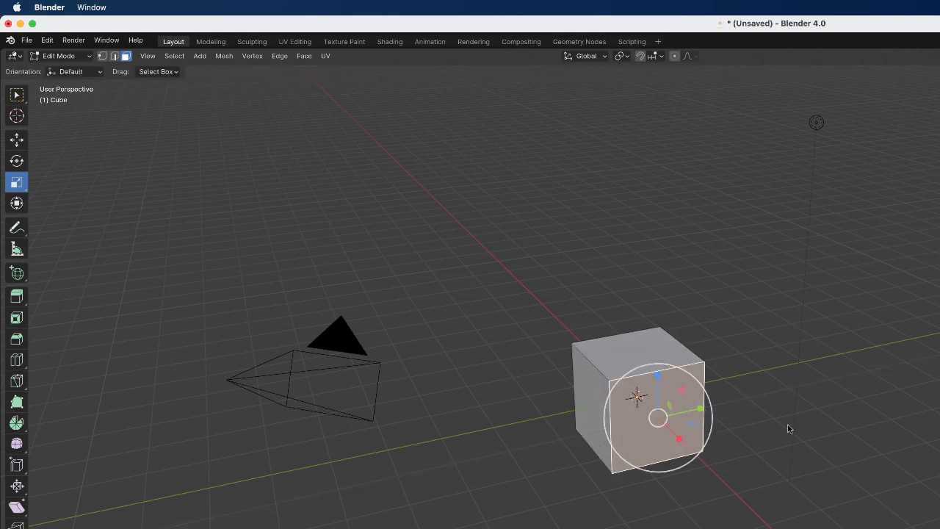
Return to the select tool in vertex select mode, box-select the cube's near top corner vertex, and clear the selection.
{"action": "key", "text": "w"}
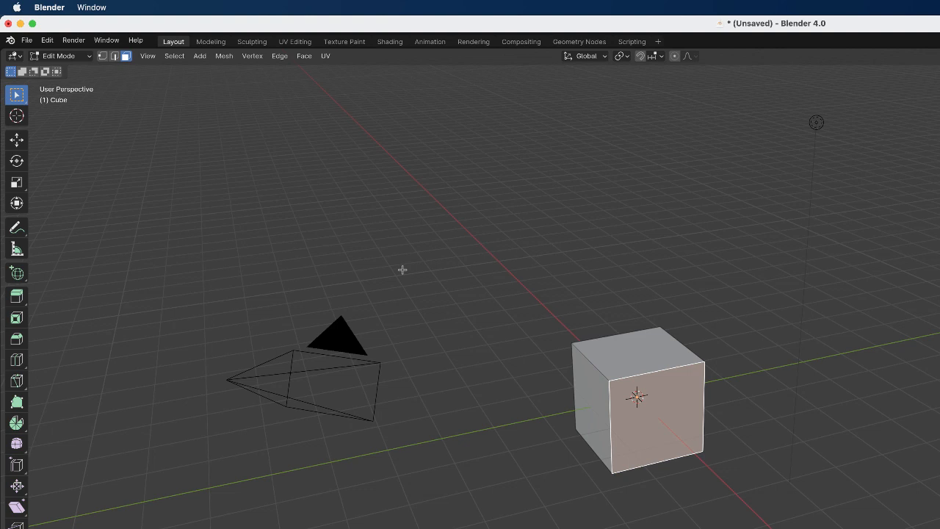
{"action": "left_click", "coordinate": [402, 269]}
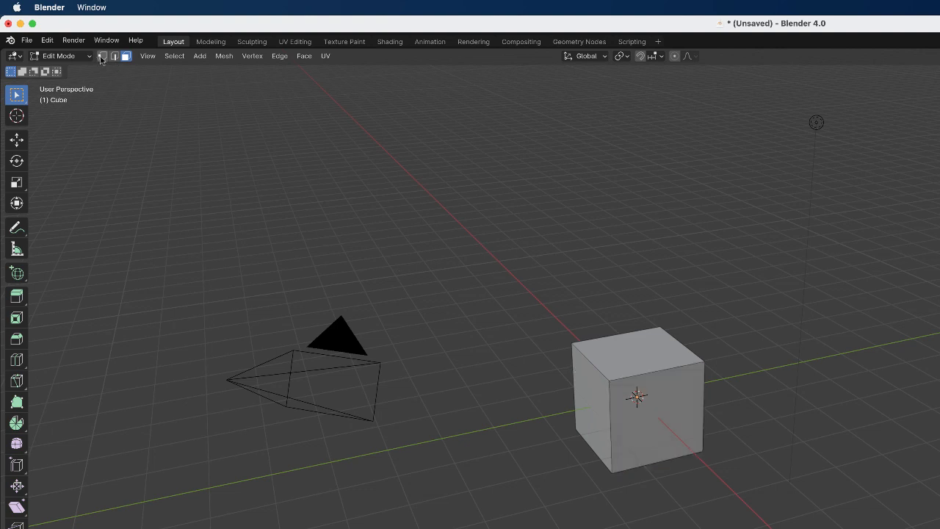
{"action": "left_click", "coordinate": [102, 56]}
{"action": "left_click_drag", "start_coordinate": [601, 371], "coordinate": [622, 399]}
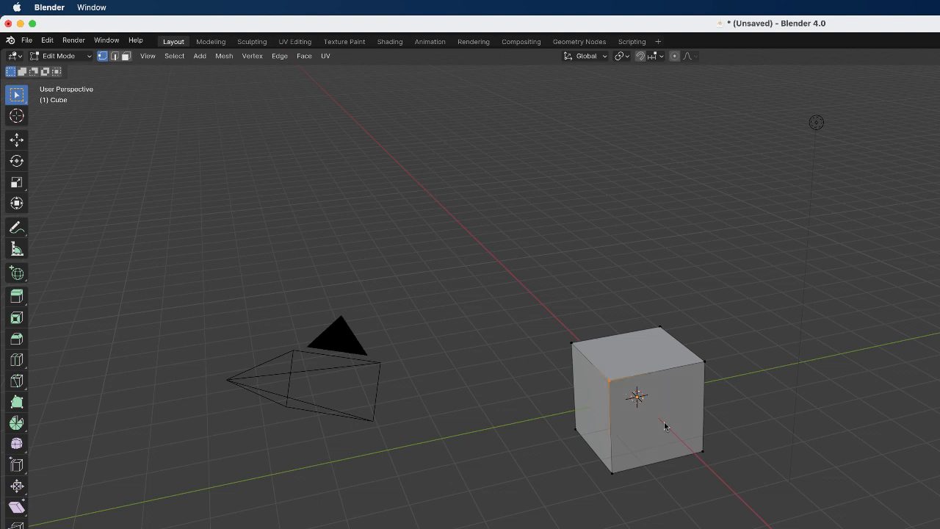
{"action": "left_click", "coordinate": [771, 450]}
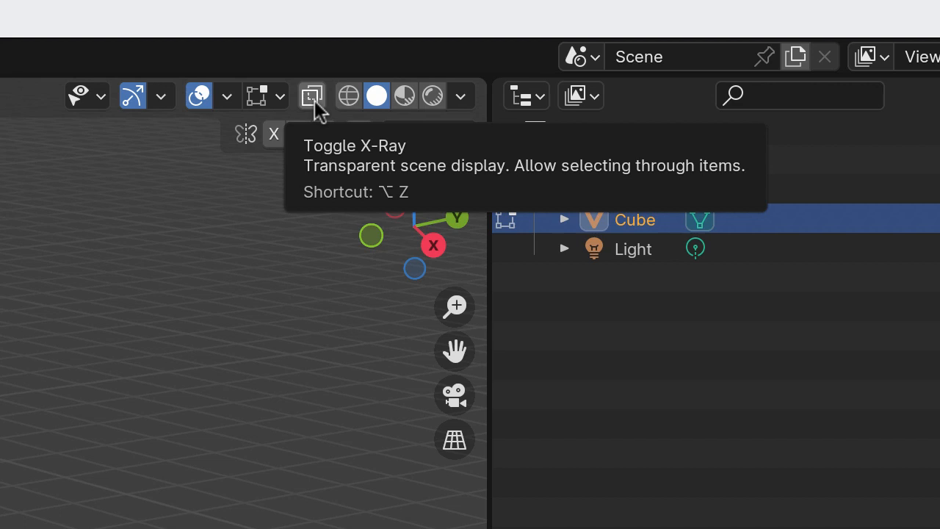
Turn on X-Ray and select the cube's hidden rear bottom vertex, followed by the hidden rear vertical edge in edge select mode.
{"action": "left_click", "coordinate": [313, 97]}
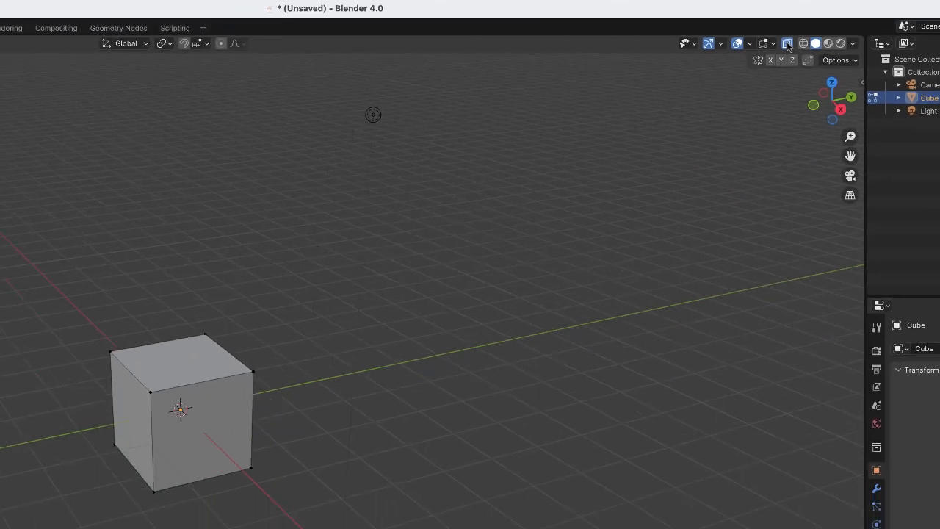
{"action": "left_click", "coordinate": [787, 45]}
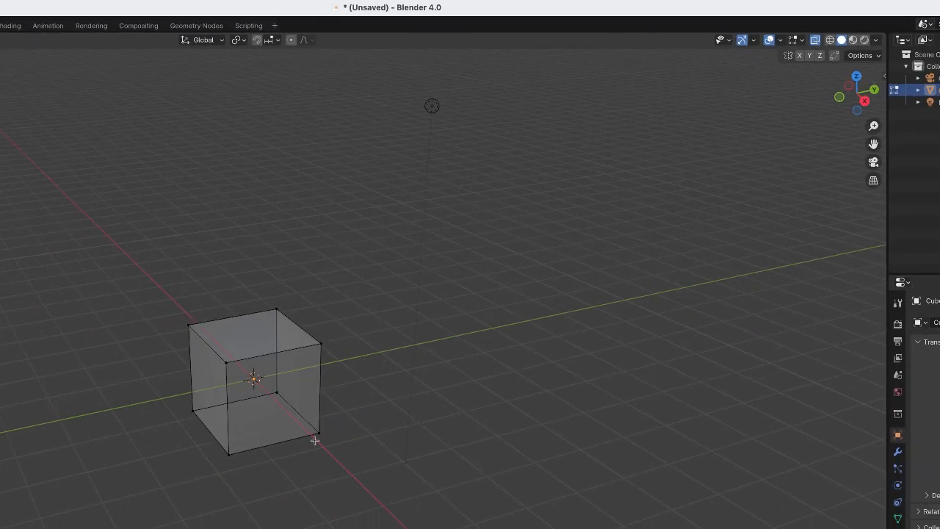
{"action": "left_click", "coordinate": [278, 394]}
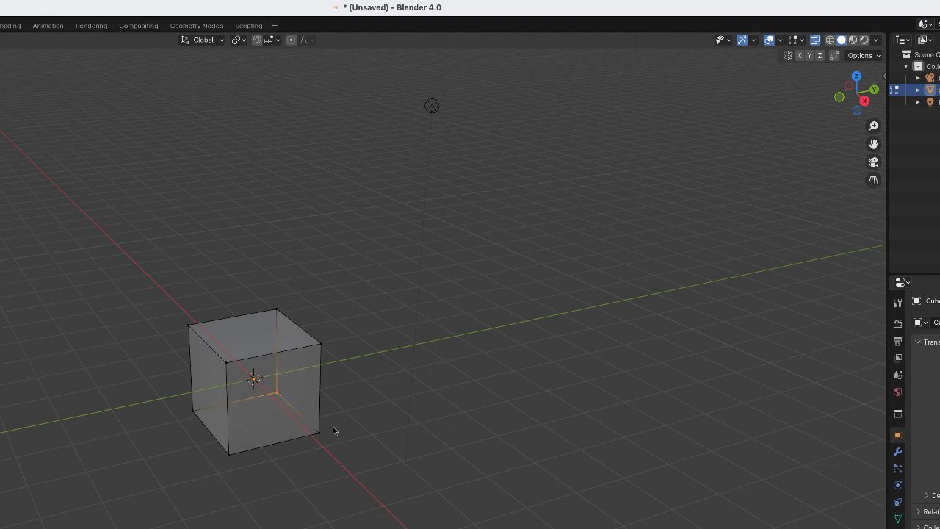
{"action": "left_click", "coordinate": [380, 424]}
{"action": "left_click", "coordinate": [277, 366]}
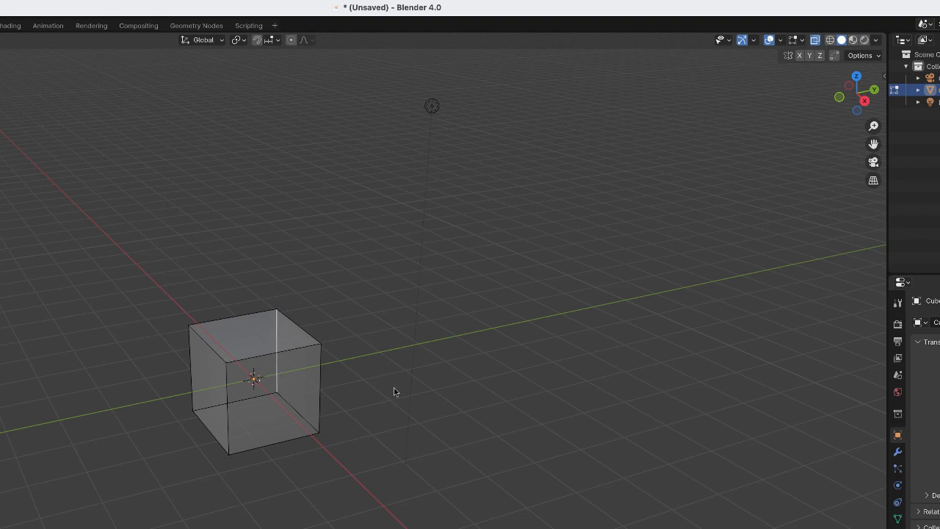